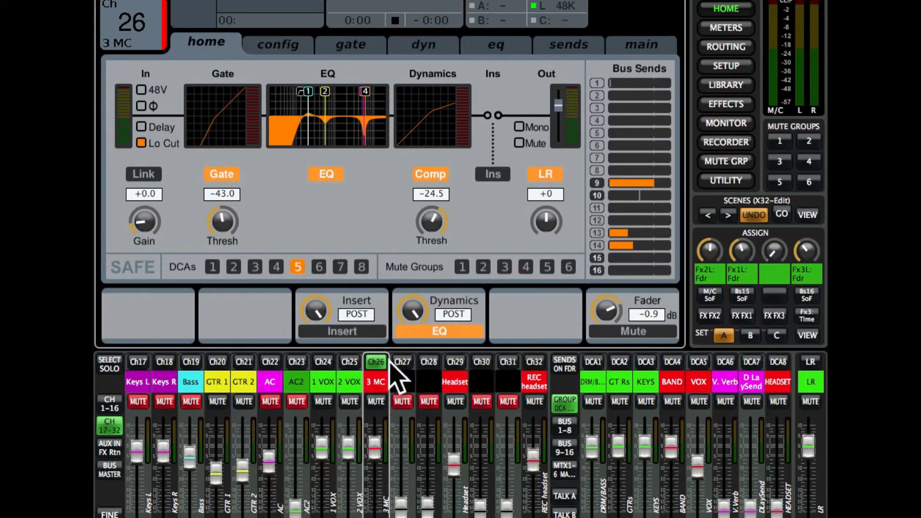
- Show channel 26's config page: source In26, 132 Hz low cut, no insert
{"action": "left_click", "coordinate": [727, 10]}
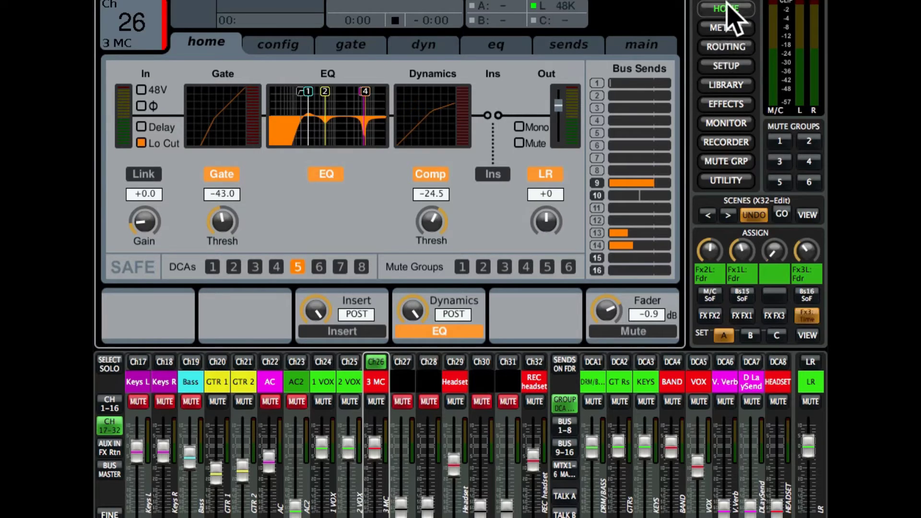
{"action": "left_click", "coordinate": [276, 48]}
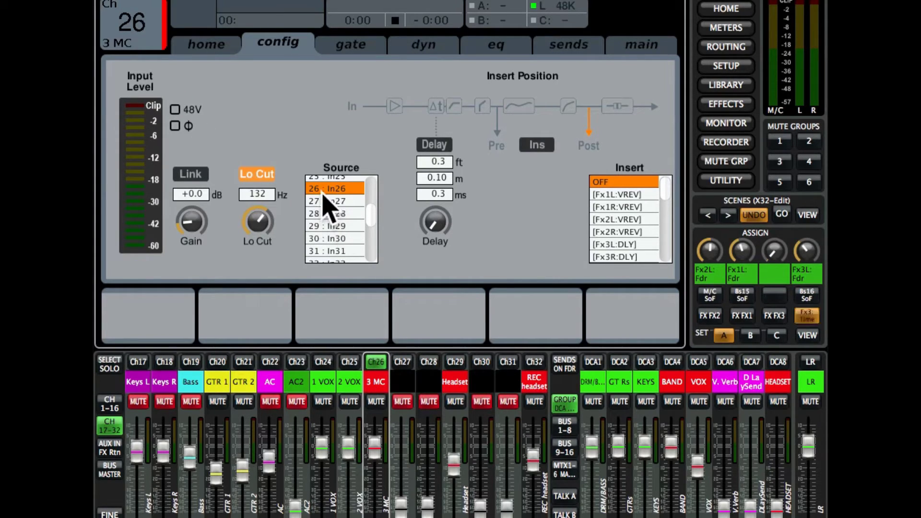
- Set channel 27's input source to 26 : In26, matching channel 26
{"action": "left_click", "coordinate": [405, 381]}
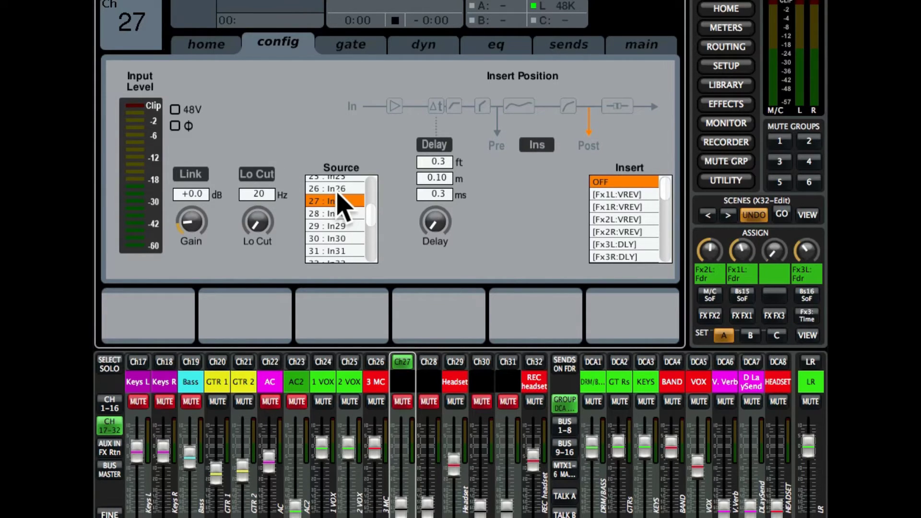
{"action": "scroll", "coordinate": [337, 196], "scroll_direction": "down", "scroll_amount": 1}
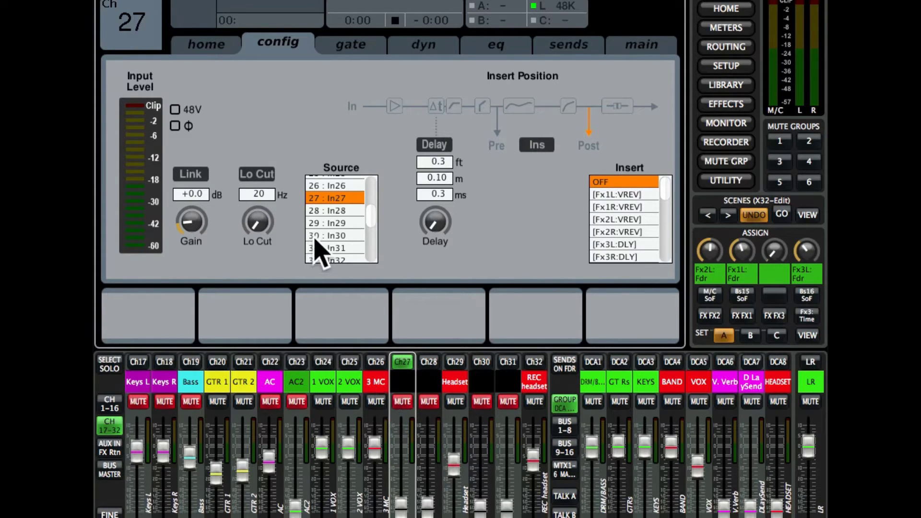
{"action": "scroll", "coordinate": [314, 242], "scroll_direction": "down", "scroll_amount": 1}
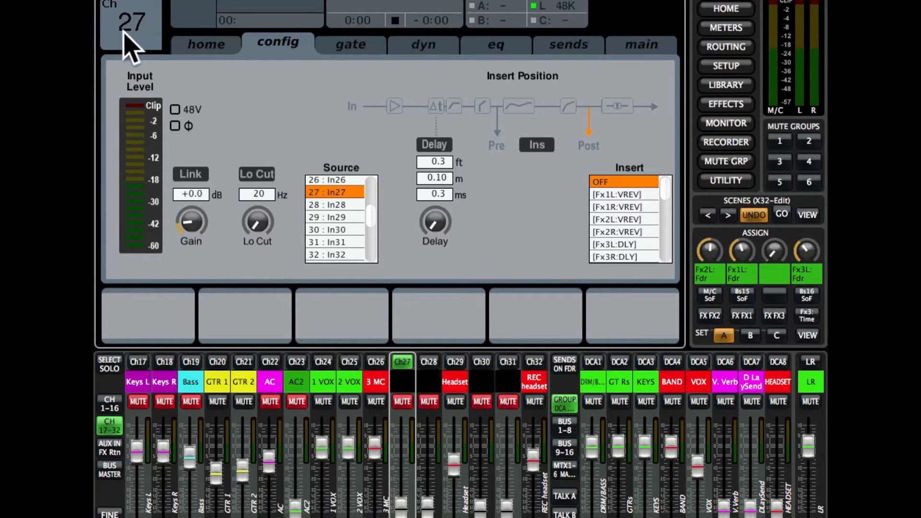
{"action": "left_click", "coordinate": [338, 182]}
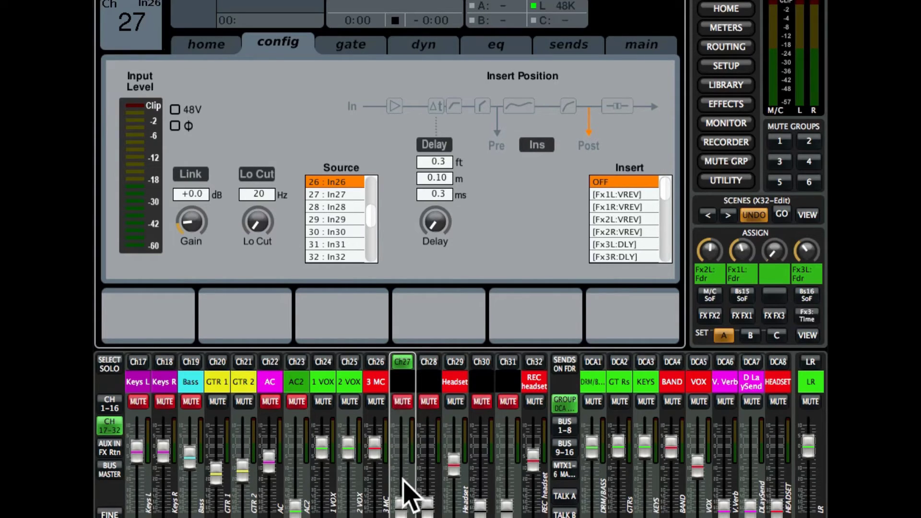
- Mute channel 26 (3 MC), raise channel 27's fader, and return to channel 26's home overview
{"action": "left_click", "coordinate": [374, 384]}
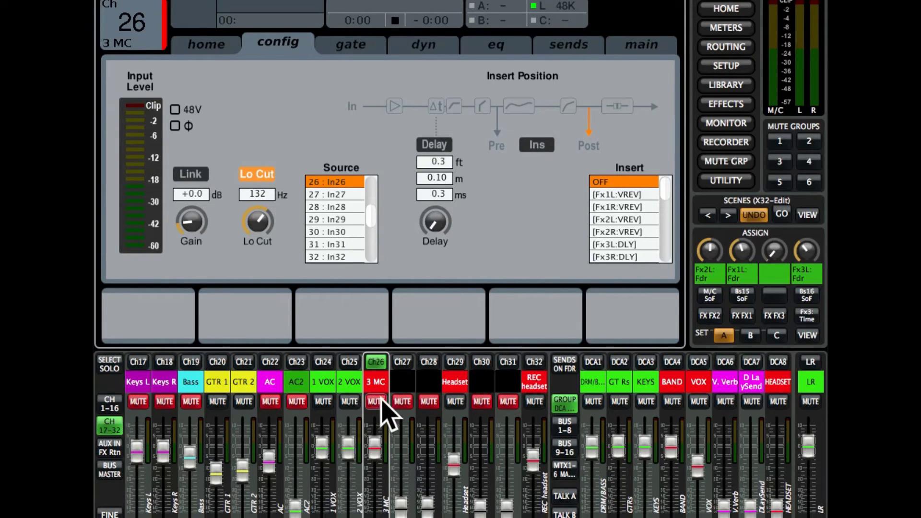
{"action": "left_click", "coordinate": [380, 401]}
{"action": "mouse_move", "coordinate": [401, 499]}
{"action": "left_mouse_down"}
{"action": "mouse_move", "coordinate": [400, 444]}
{"action": "mouse_move", "coordinate": [401, 511]}
{"action": "mouse_move", "coordinate": [400, 442]}
{"action": "mouse_move", "coordinate": [401, 513]}
{"action": "left_mouse_up"}
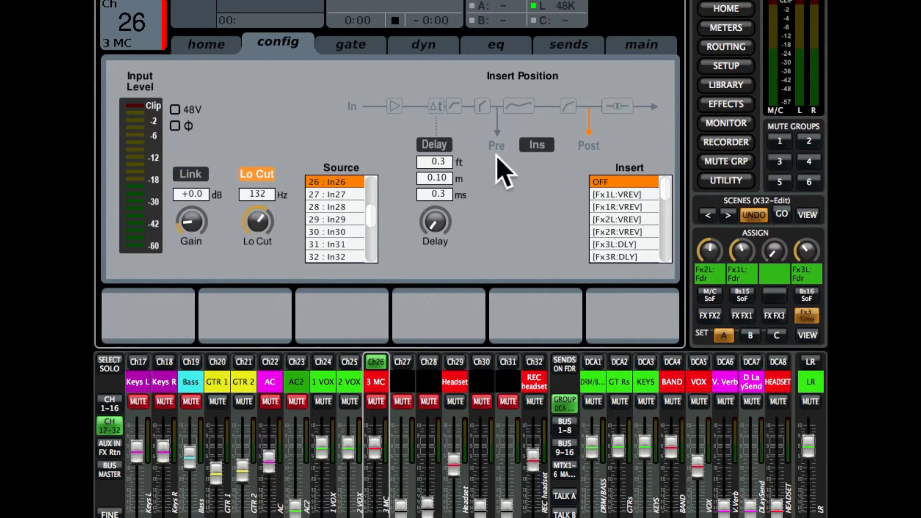
{"action": "left_click", "coordinate": [717, 10]}
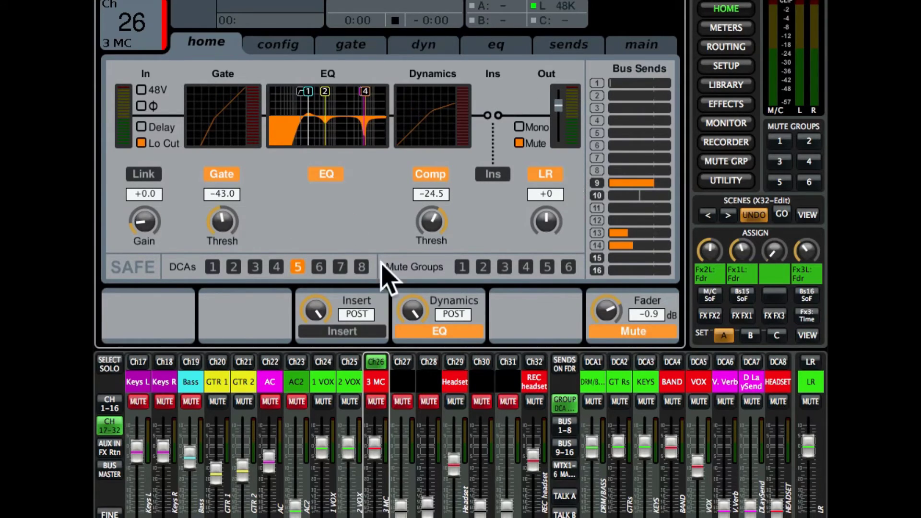
- Paste channel 26's settings onto channel 27 via Utility, confirming with Ok
{"action": "left_click", "coordinate": [728, 180]}
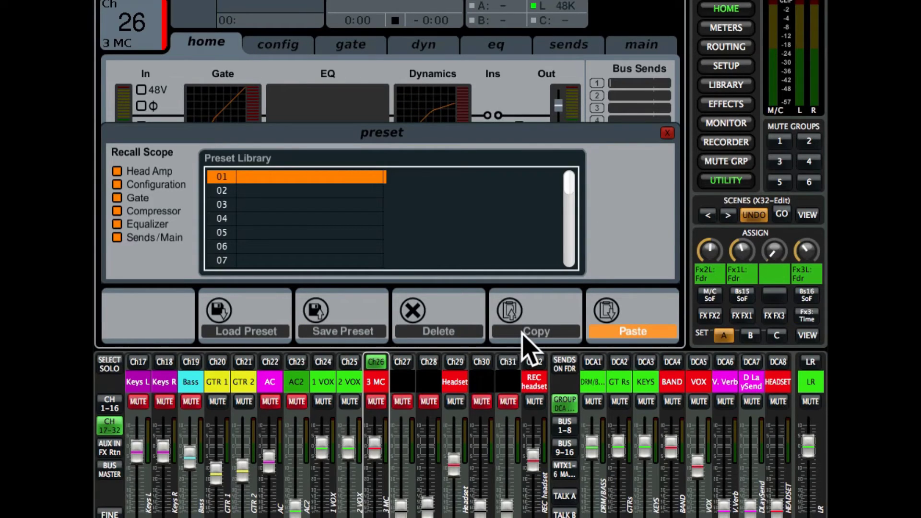
{"action": "left_click", "coordinate": [398, 383]}
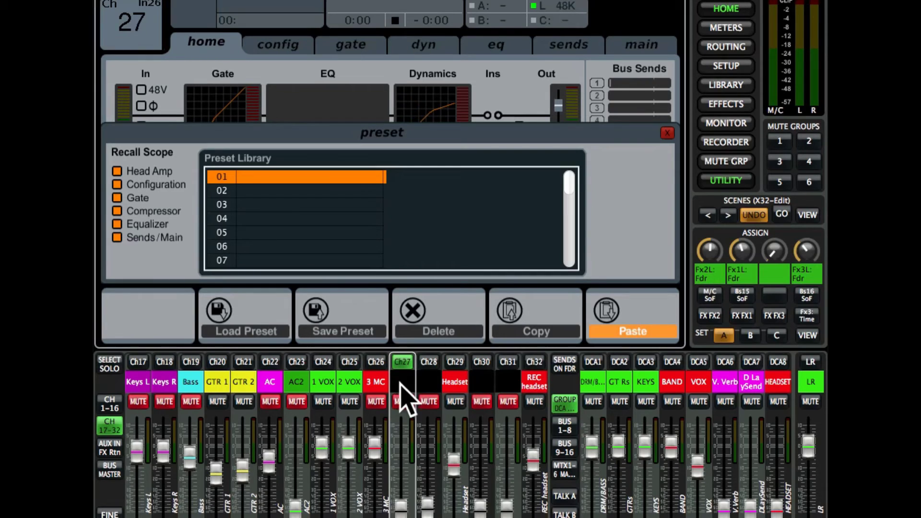
{"action": "left_click", "coordinate": [643, 338]}
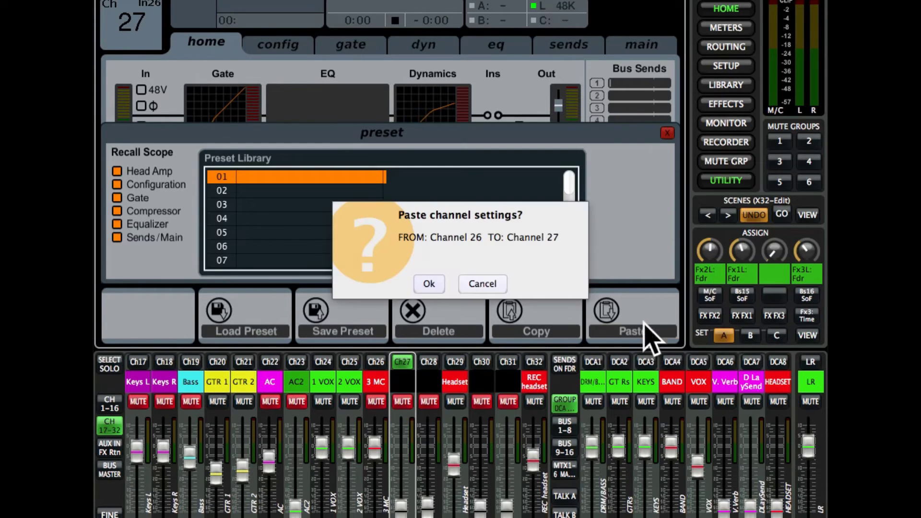
{"action": "left_click", "coordinate": [428, 284]}
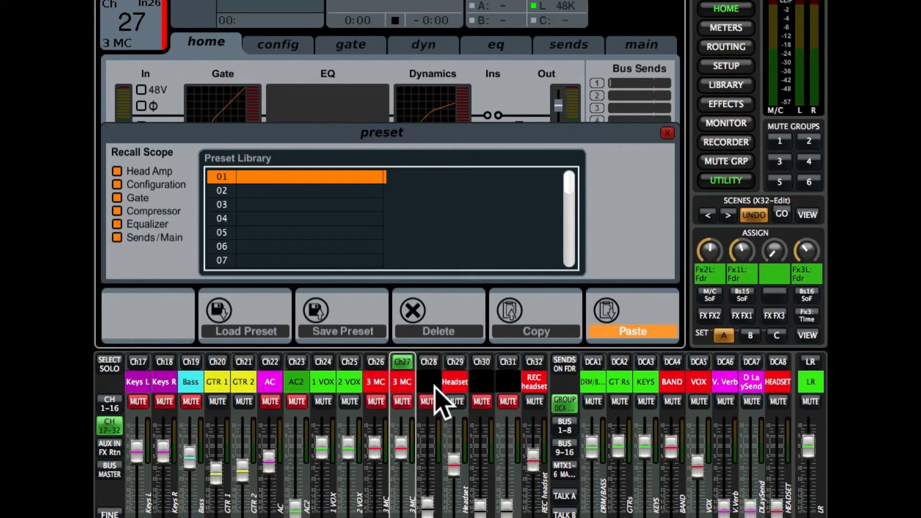
- In the scribble strip setup, name channel 27 '3 VOX' and set its colour to green
{"action": "left_click", "coordinate": [710, 10]}
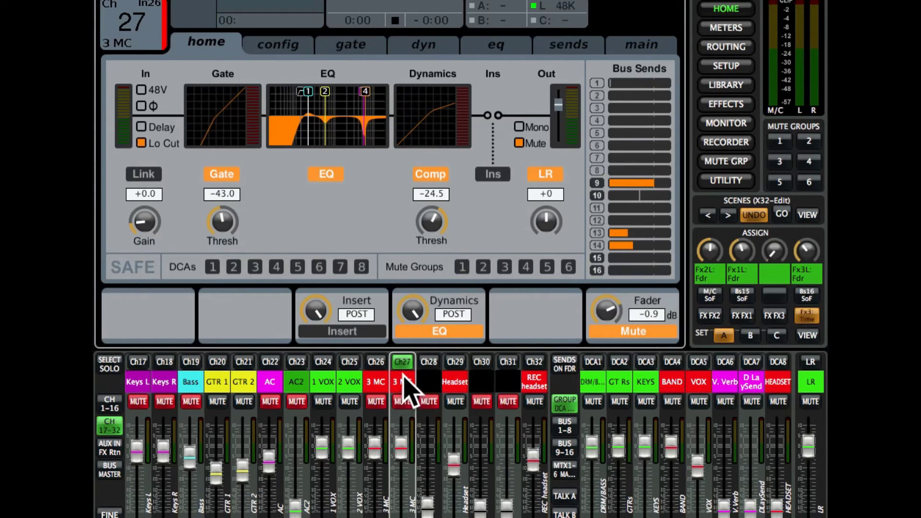
{"action": "left_click", "coordinate": [733, 66]}
{"action": "left_click", "coordinate": [565, 135]}
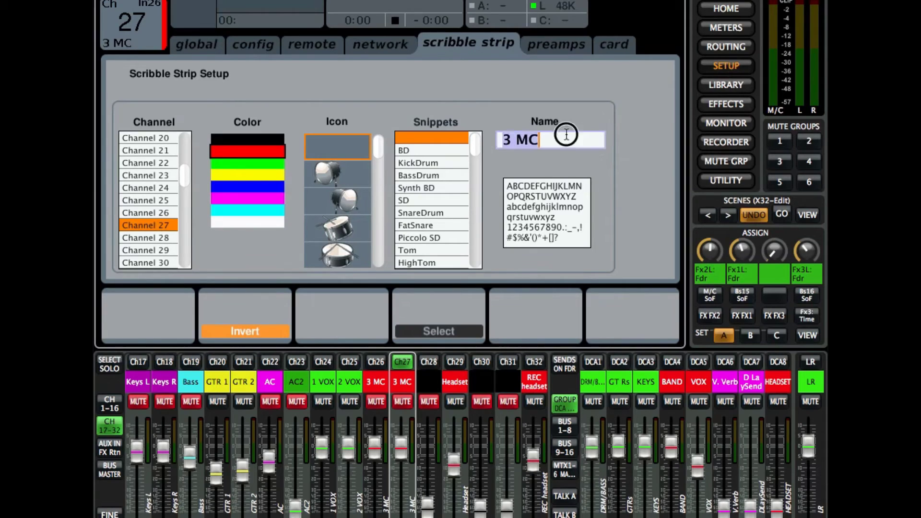
{"action": "left_click", "coordinate": [542, 141]}
{"action": "type", "text": "VOX"}
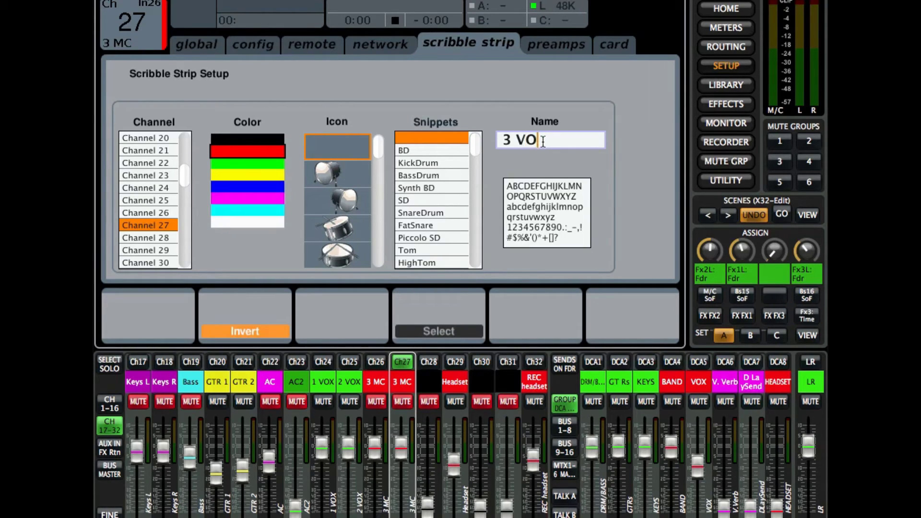
{"action": "key", "text": "Return"}
{"action": "left_click", "coordinate": [270, 164]}
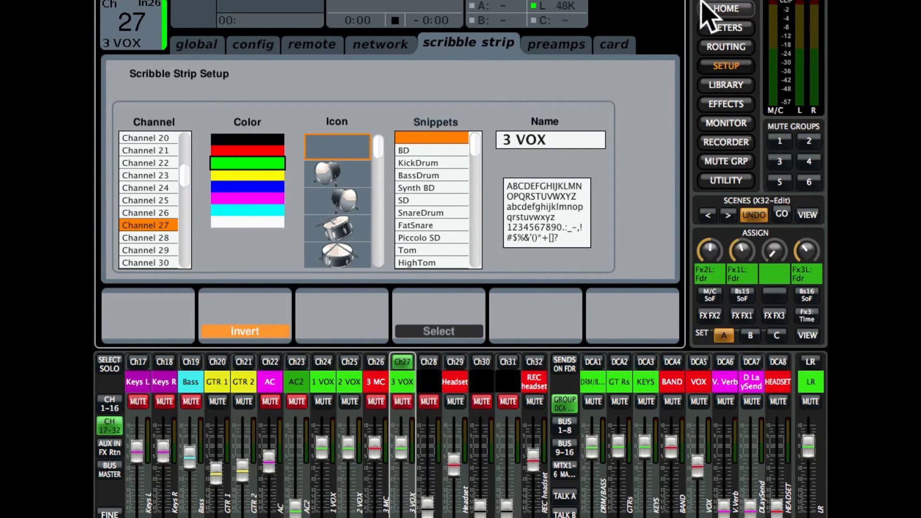
- On channel 27's home overview, set the Comp Thresh knob to -27.5
{"action": "left_click", "coordinate": [724, 9]}
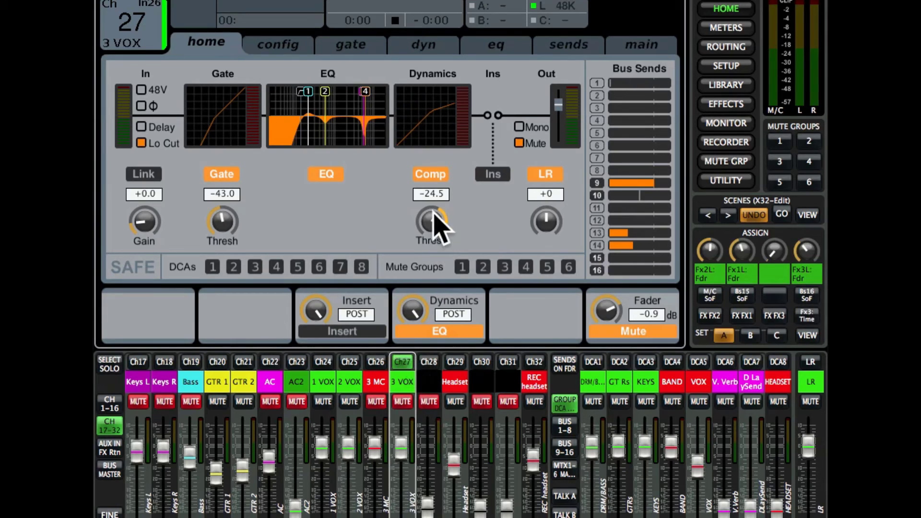
{"action": "scroll", "coordinate": [433, 225], "scroll_direction": "down", "scroll_amount": 3}
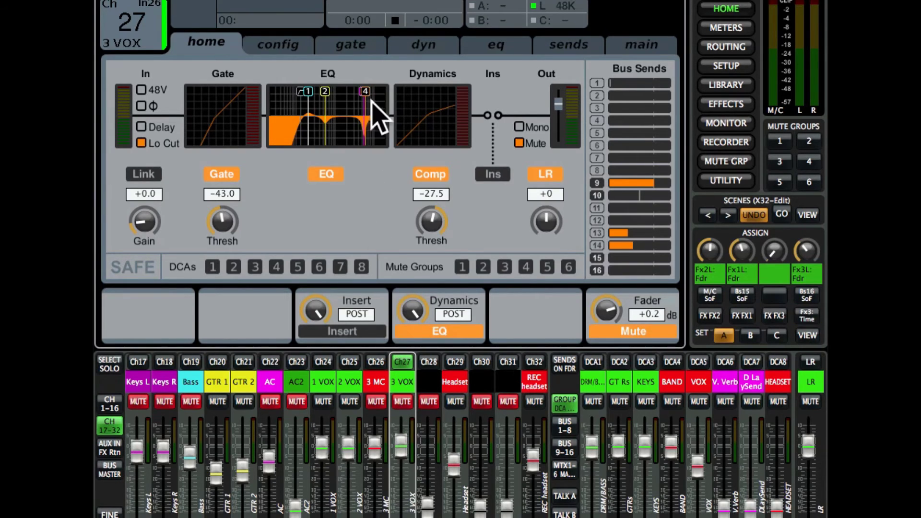
- Make channel 27's EQ band 4 a -15 dB high shelf at 248.9 Hz, comparing against Ch26
{"action": "left_click", "coordinate": [497, 46]}
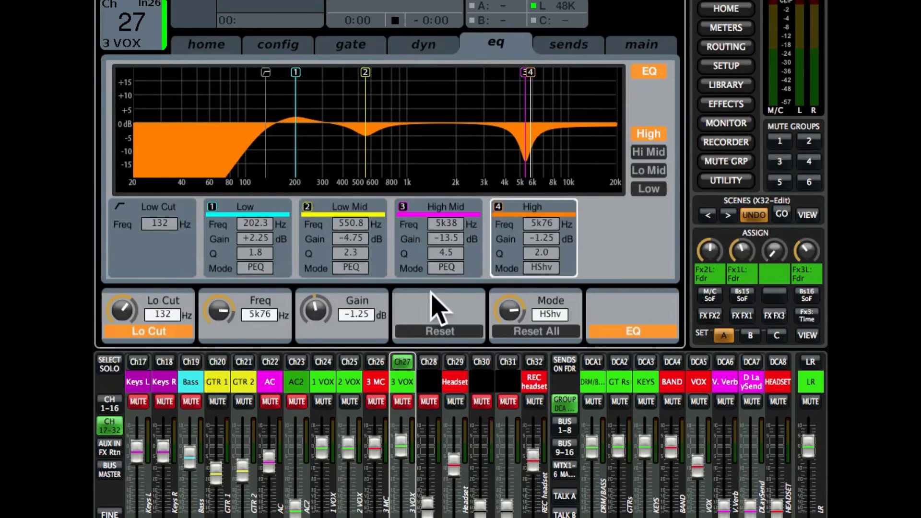
{"action": "mouse_move", "coordinate": [528, 73]}
{"action": "left_mouse_down"}
{"action": "mouse_move", "coordinate": [380, 129]}
{"action": "mouse_move", "coordinate": [312, 138]}
{"action": "mouse_move", "coordinate": [306, 126]}
{"action": "left_mouse_up"}
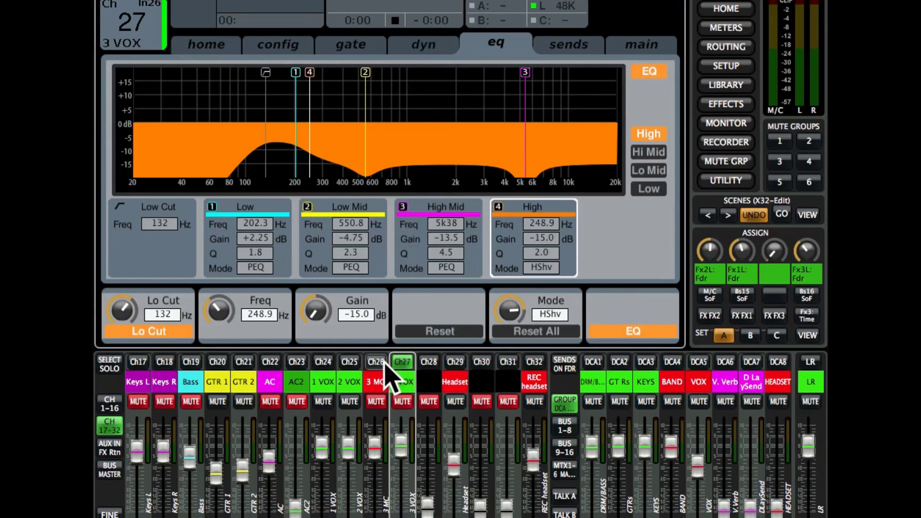
{"action": "left_click", "coordinate": [380, 387]}
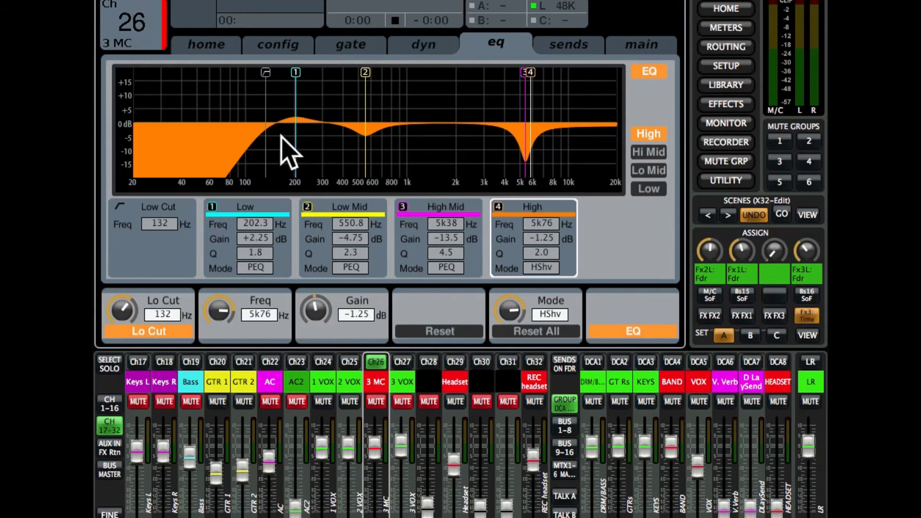
{"action": "left_click", "coordinate": [402, 381]}
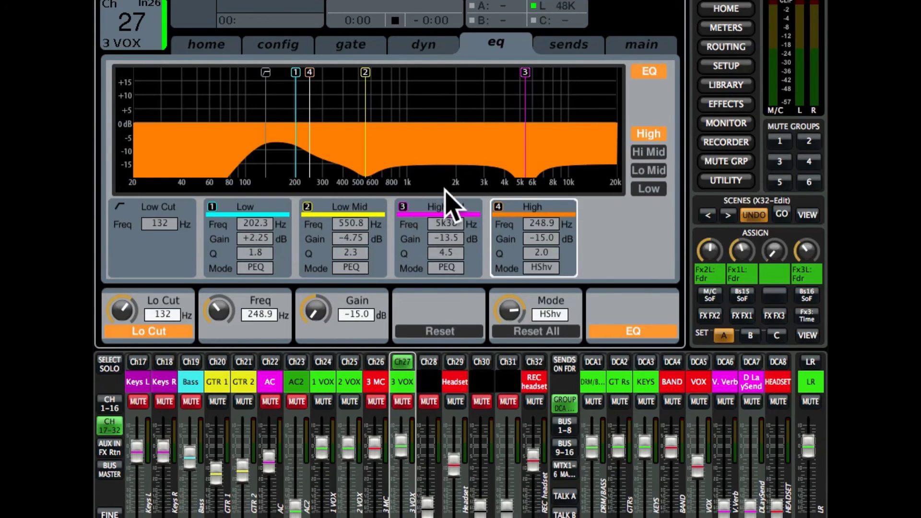
- Pull 3 VOX's fader down and mute it, then unmute 3 MC and raise its level
{"action": "left_click_drag", "start_coordinate": [403, 446], "coordinate": [401, 506]}
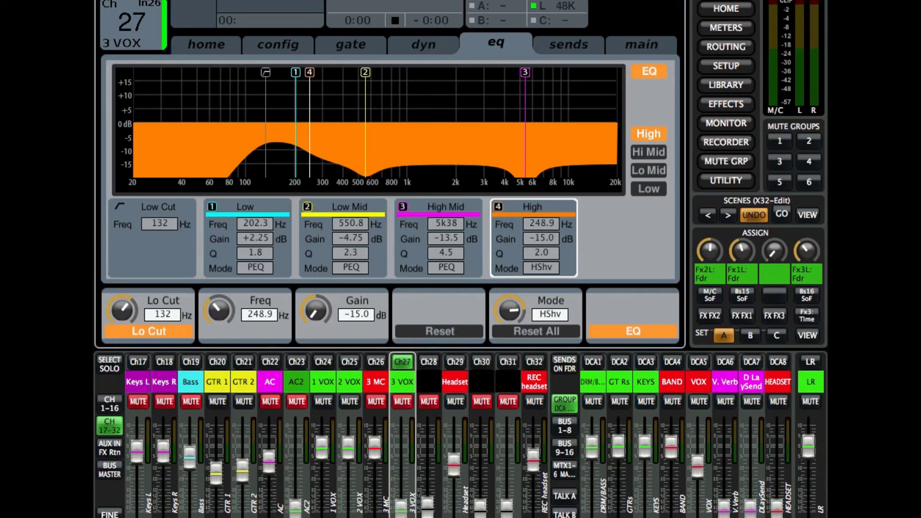
{"action": "mouse_move", "coordinate": [375, 448]}
{"action": "left_mouse_down"}
{"action": "mouse_move", "coordinate": [374, 504]}
{"action": "mouse_move", "coordinate": [403, 443]}
{"action": "mouse_move", "coordinate": [405, 502]}
{"action": "left_mouse_up"}
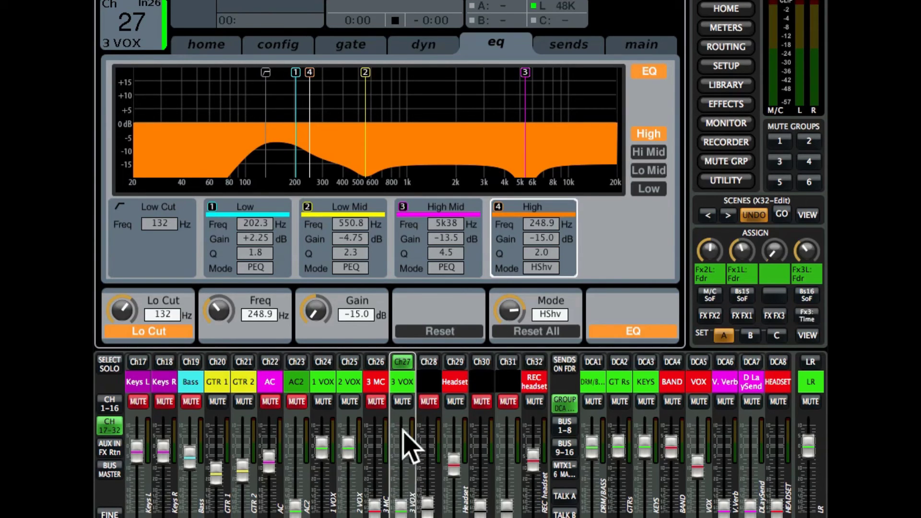
{"action": "left_click", "coordinate": [402, 402]}
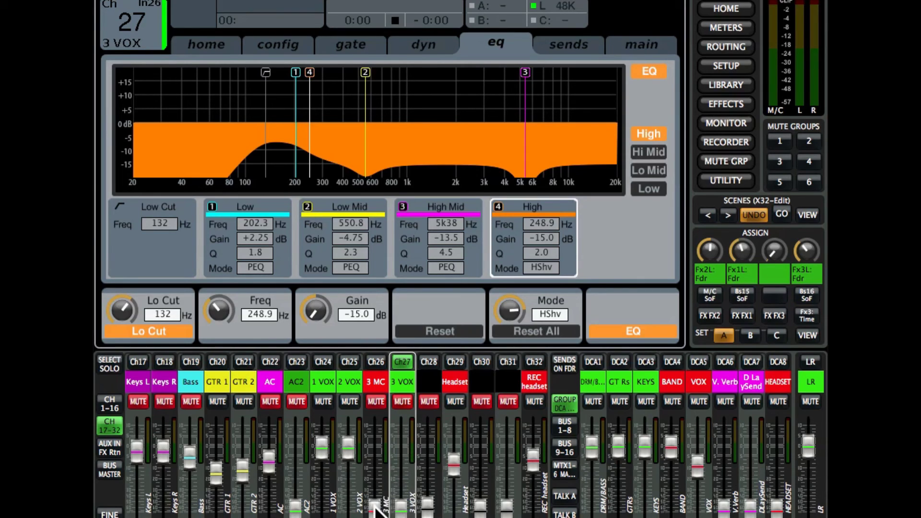
{"action": "left_click", "coordinate": [375, 401]}
{"action": "left_click_drag", "start_coordinate": [376, 490], "coordinate": [378, 438]}
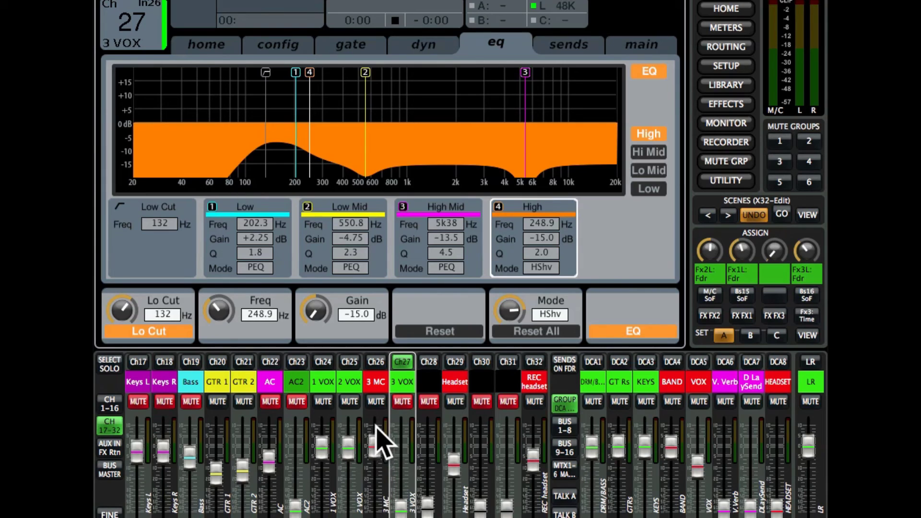